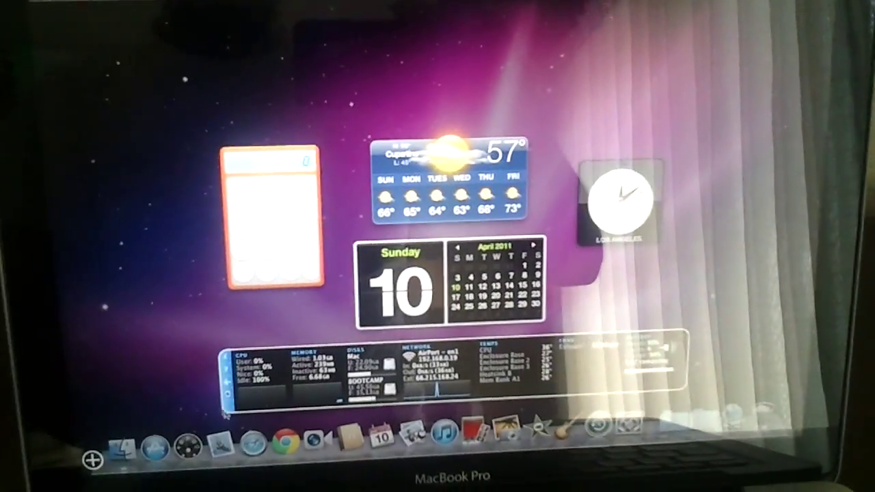
Dismiss the Dashboard widget overlay to return to the desktop and dock.
key("F12")
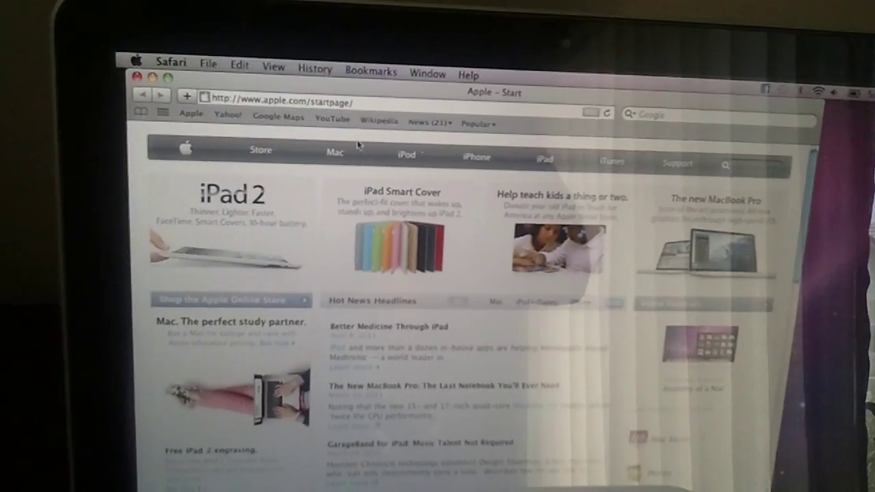
Go to YouTube and pick the '1080p hd' search suggestion.
left_click(316, 103)
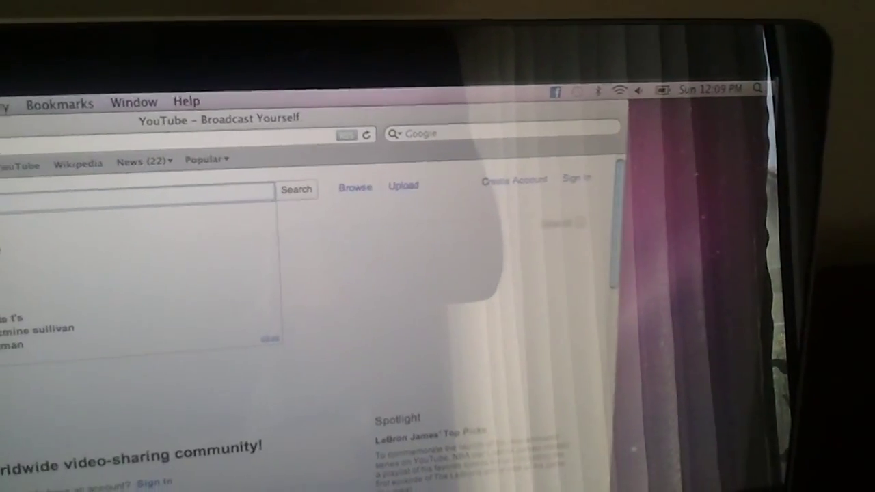
type("v")
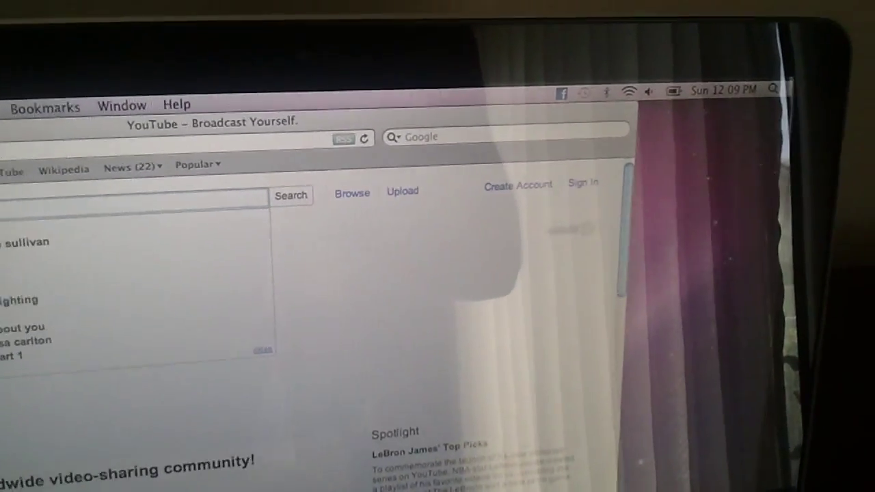
type("1080p")
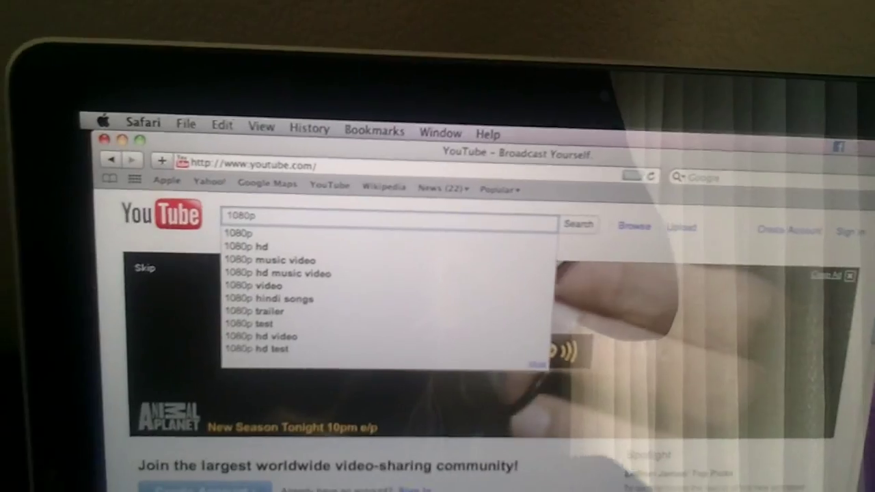
key("Down")
key("Down")
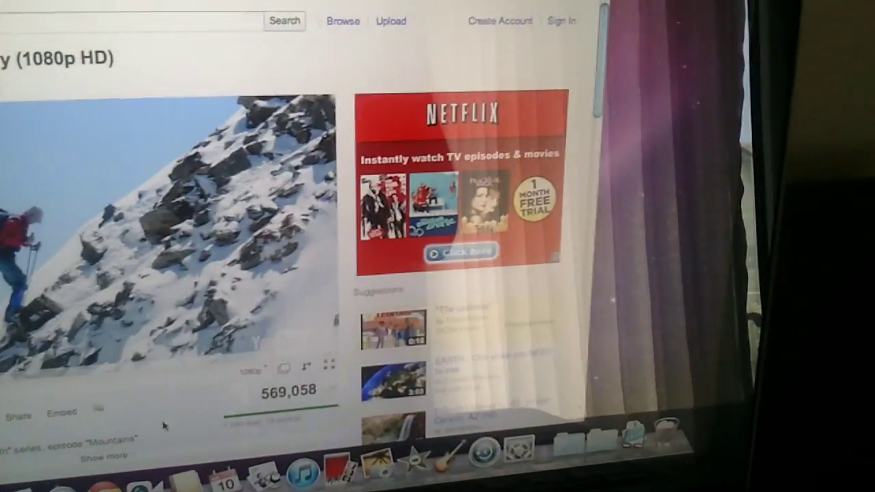
key("F12")
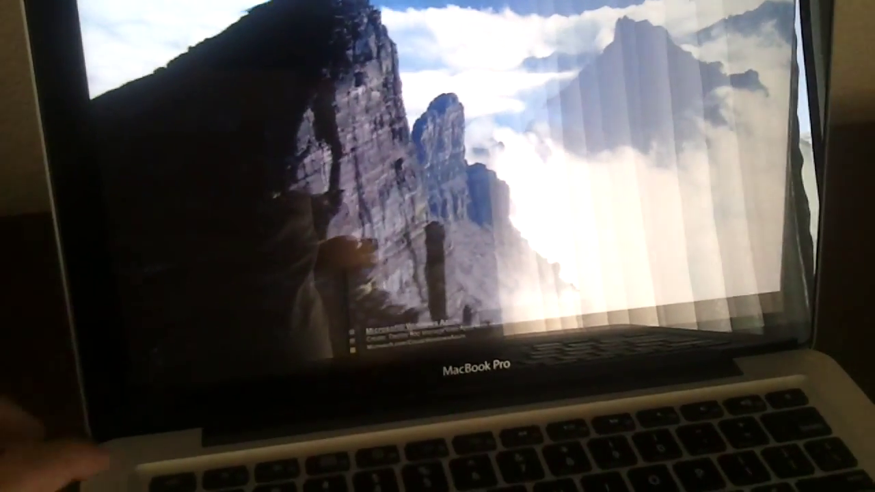
Exit full-screen playback of the mountain video back to the YouTube page.
key("Escape")
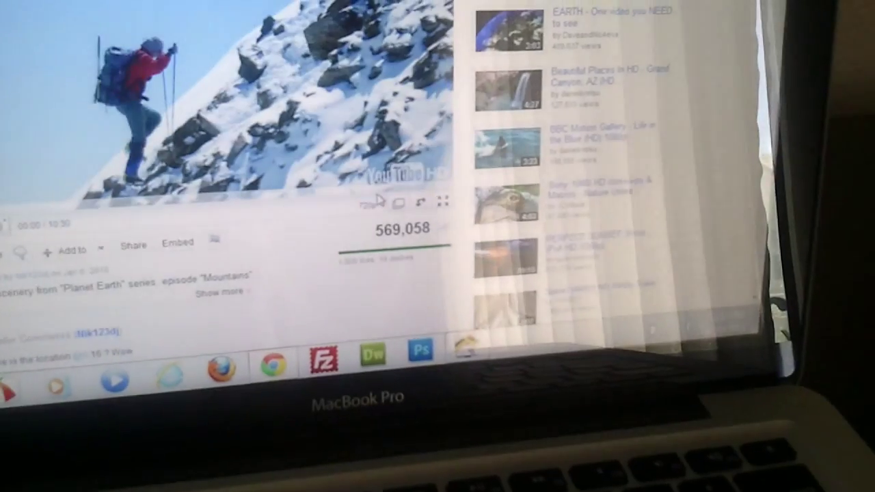
Change the playback quality of the Planet Earth Mountains video.
left_click(388, 213)
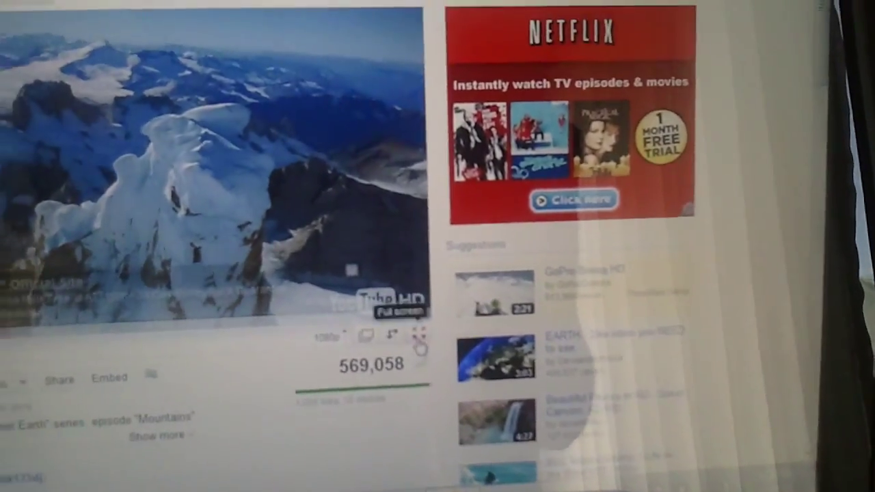
Watch the Mountains video full screen, then return to its watch page.
left_click(413, 279)
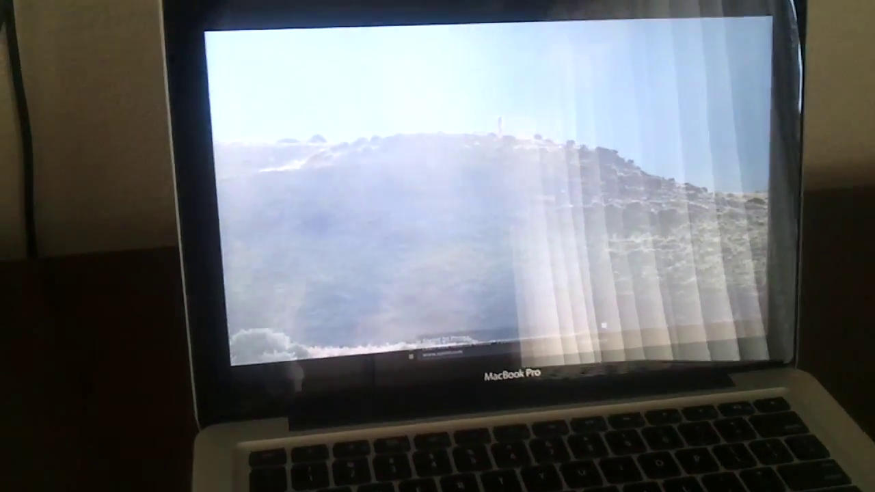
key("Escape")
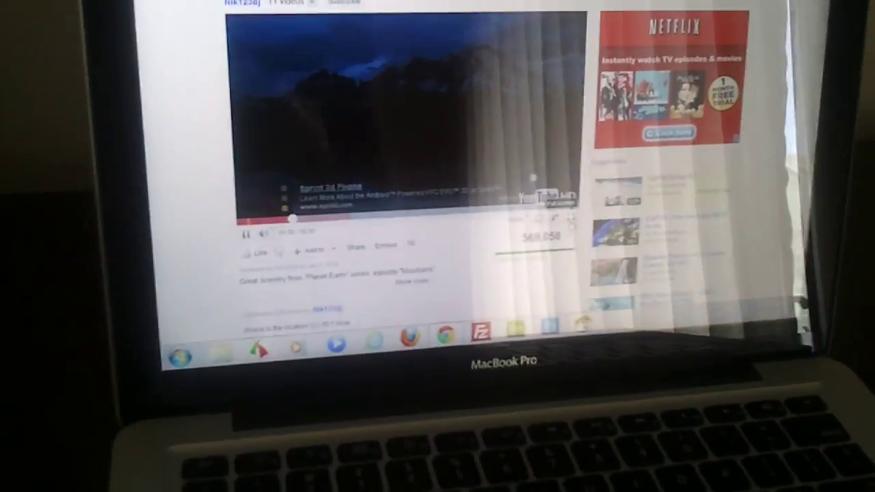